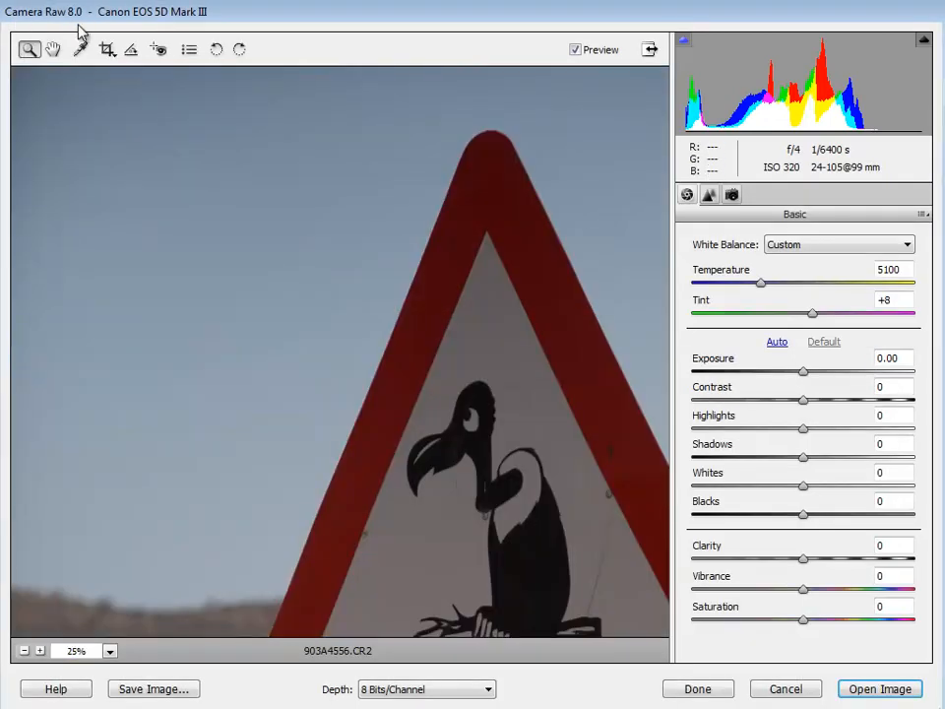
Step: Set Exposure to +1.35, Contrast to +61 and Highlights to +38 for the vulture sign photo
key(ctrl+0)
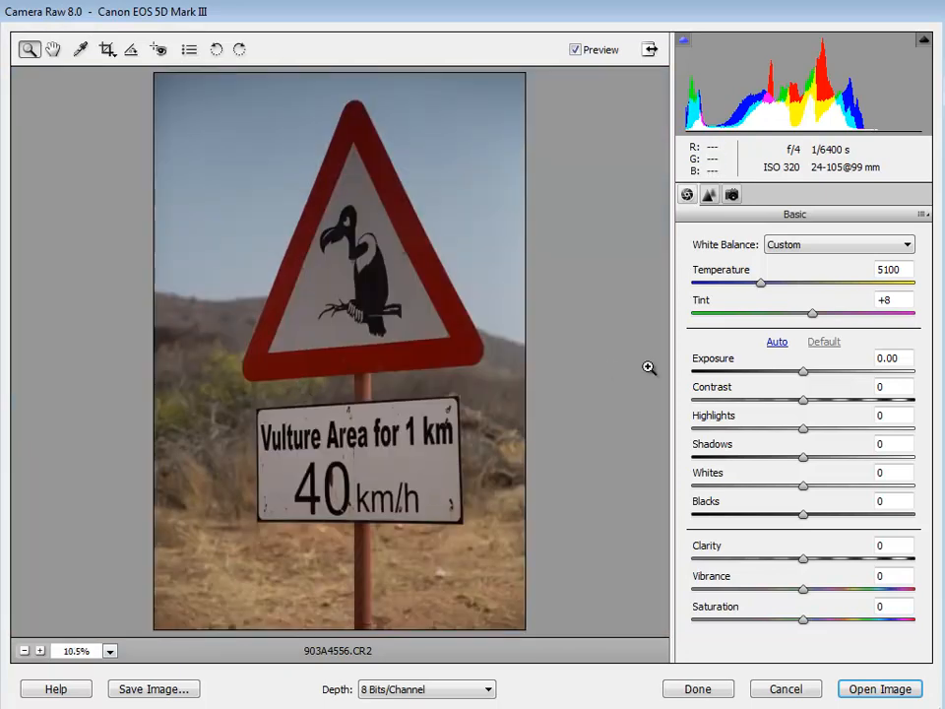
drag(803, 374, 876, 412)
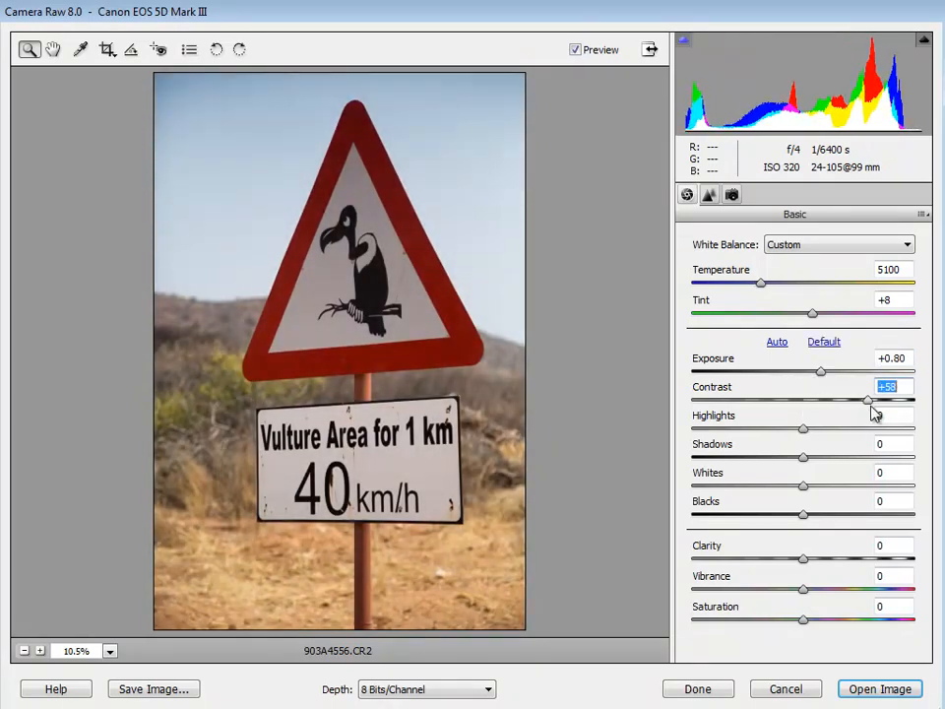
click(806, 428)
drag(809, 434, 849, 432)
mouse_move(821, 372)
mouse_down()
mouse_move(841, 374)
mouse_move(833, 374)
mouse_up()
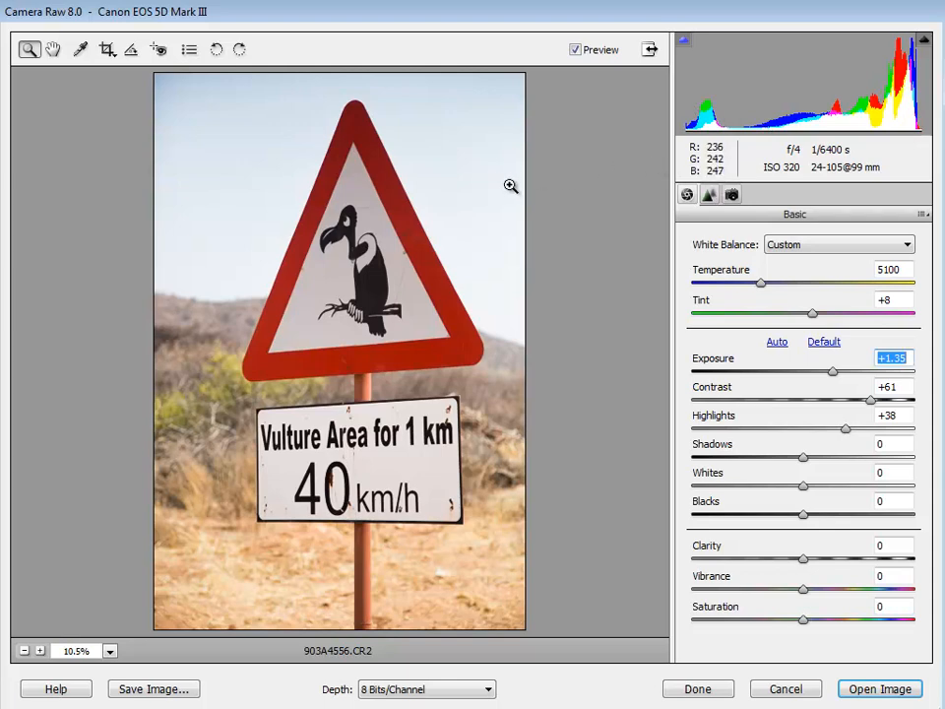
Step: Examine the RGB values of the vulture's black areas up close with the White Balance tool's readout
click(80, 50)
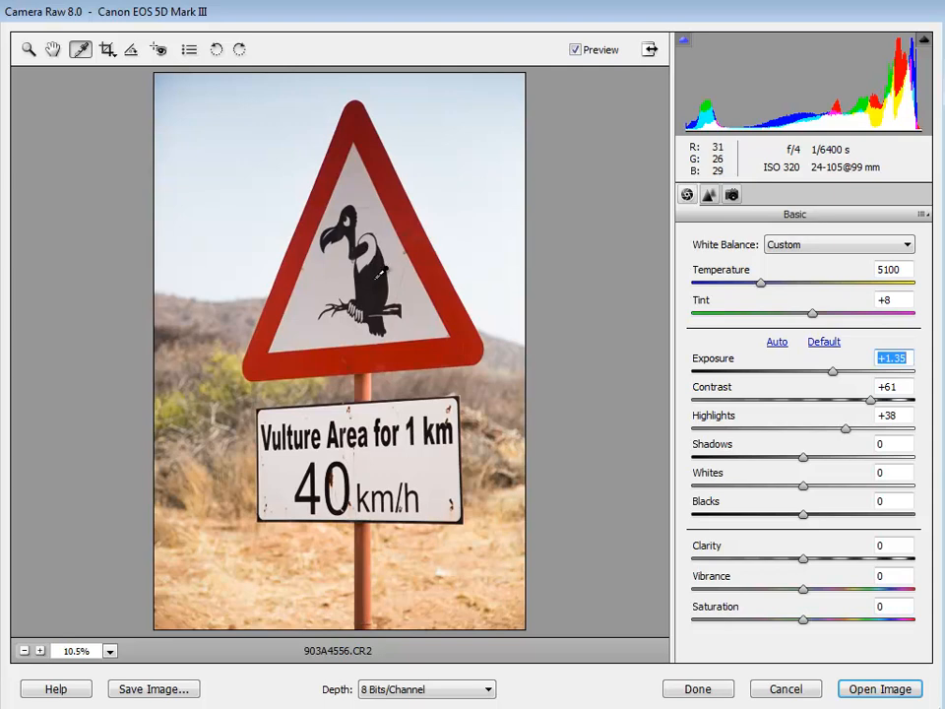
key(ctrl+plus)
key(ctrl+plus)
key(ctrl+plus)
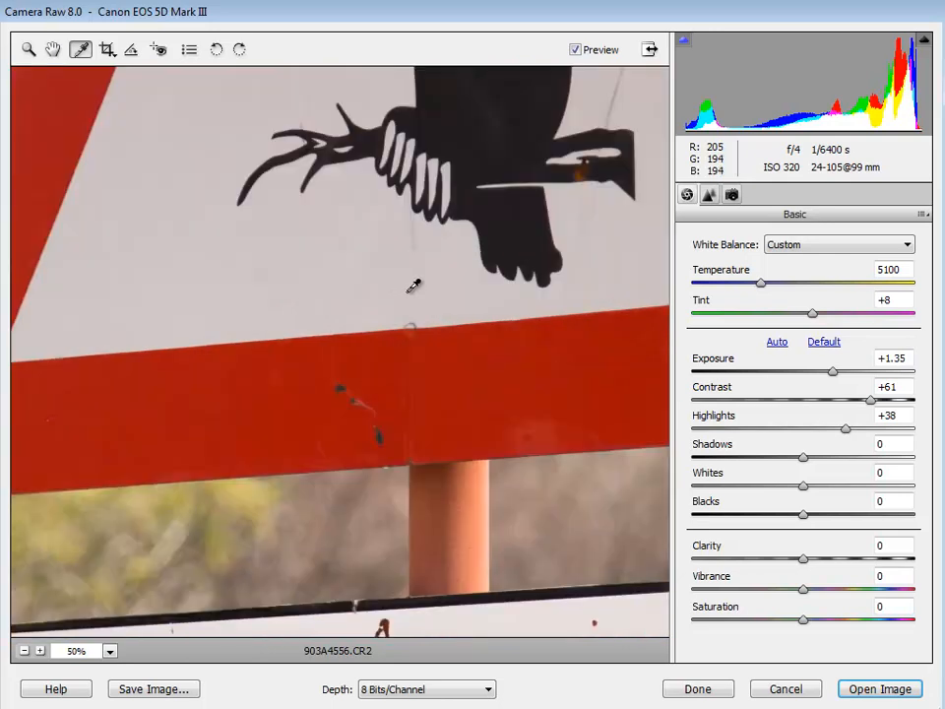
drag(460, 239, 411, 451)
drag(427, 359, 398, 401)
key(ctrl+plus)
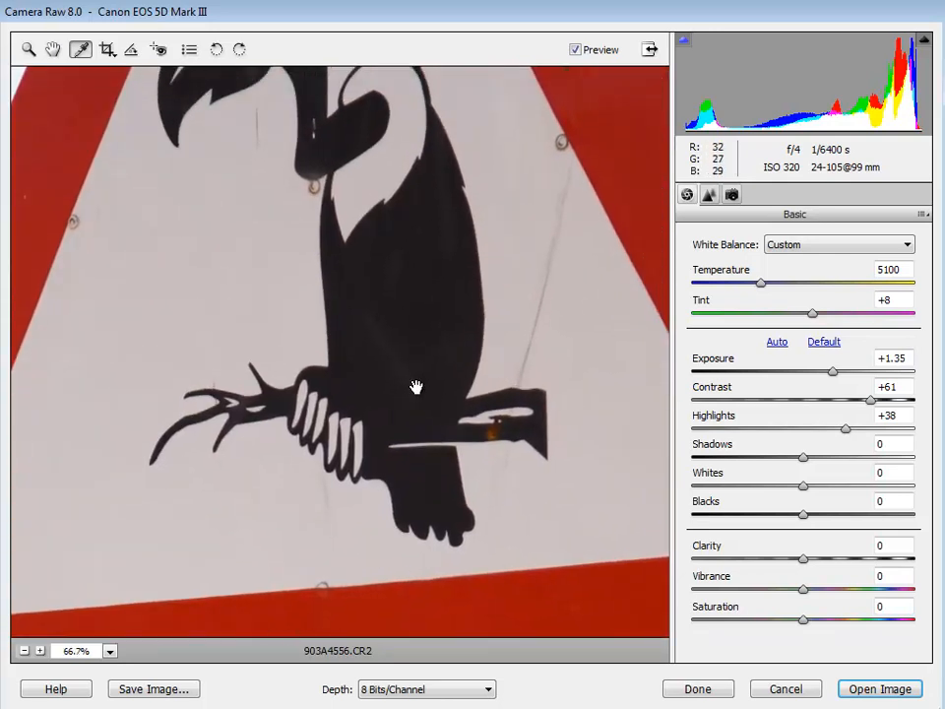
drag(428, 313, 370, 354)
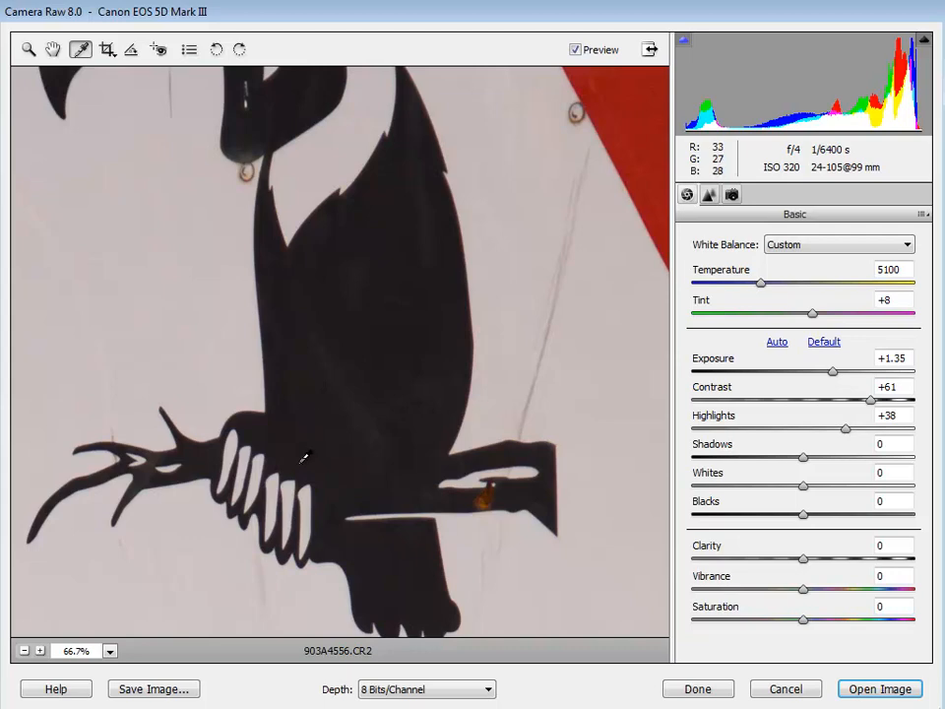
key(ctrl+minus)
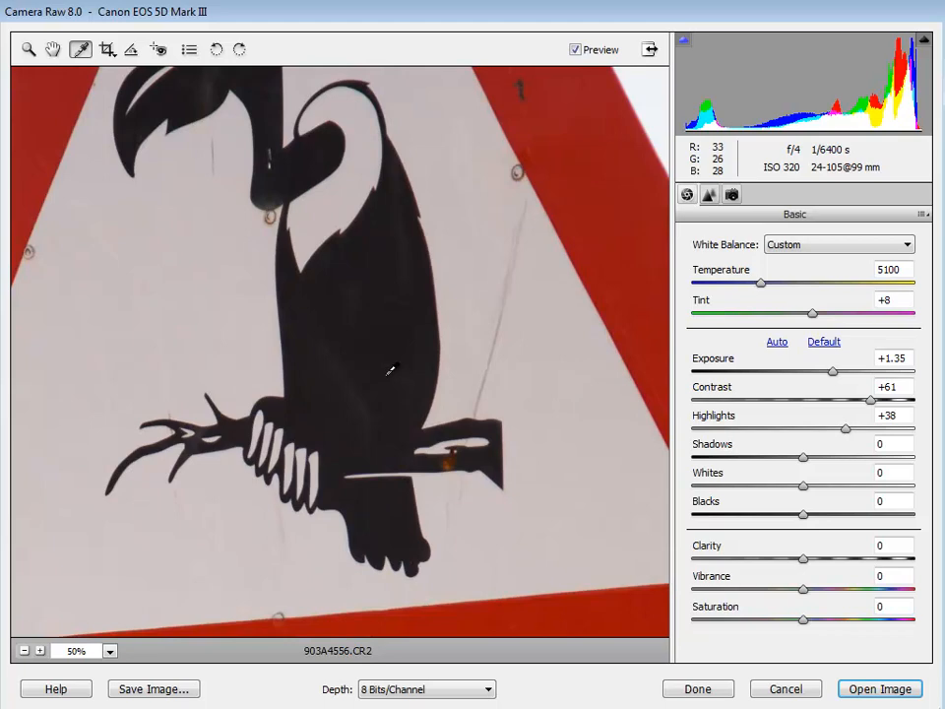
Step: Set Blacks to -6 and keep the raw adjustments without opening the image
click(803, 459)
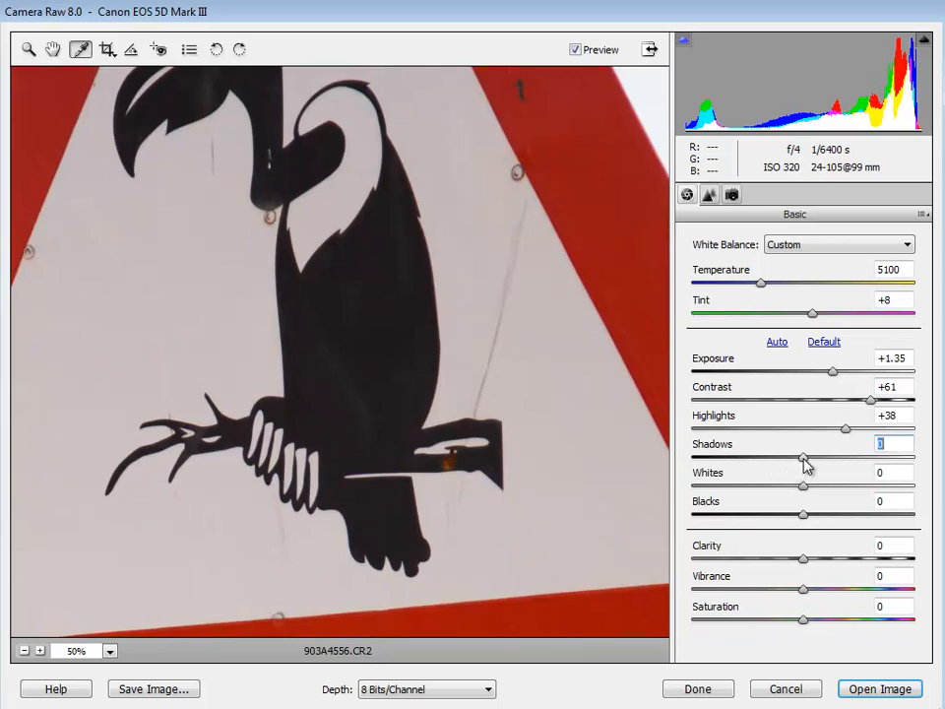
drag(805, 516, 746, 515)
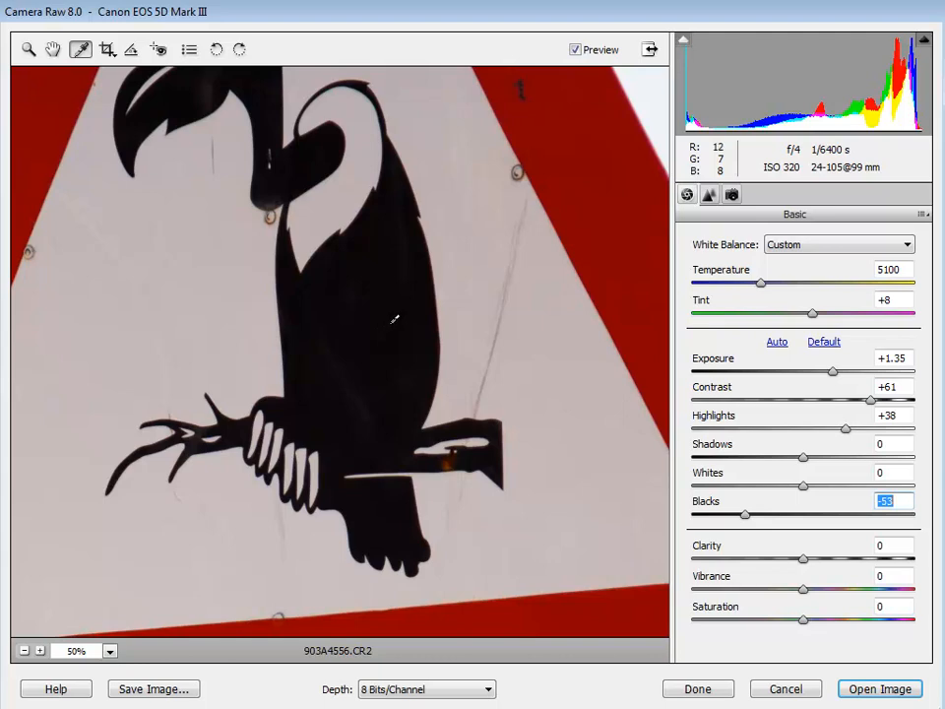
click(797, 516)
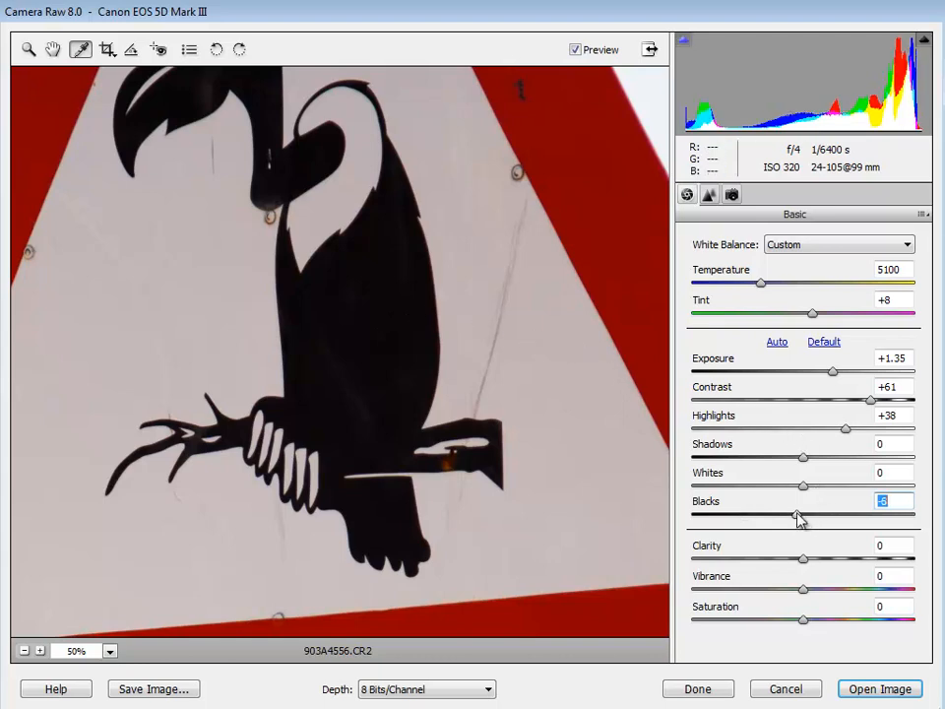
click(729, 698)
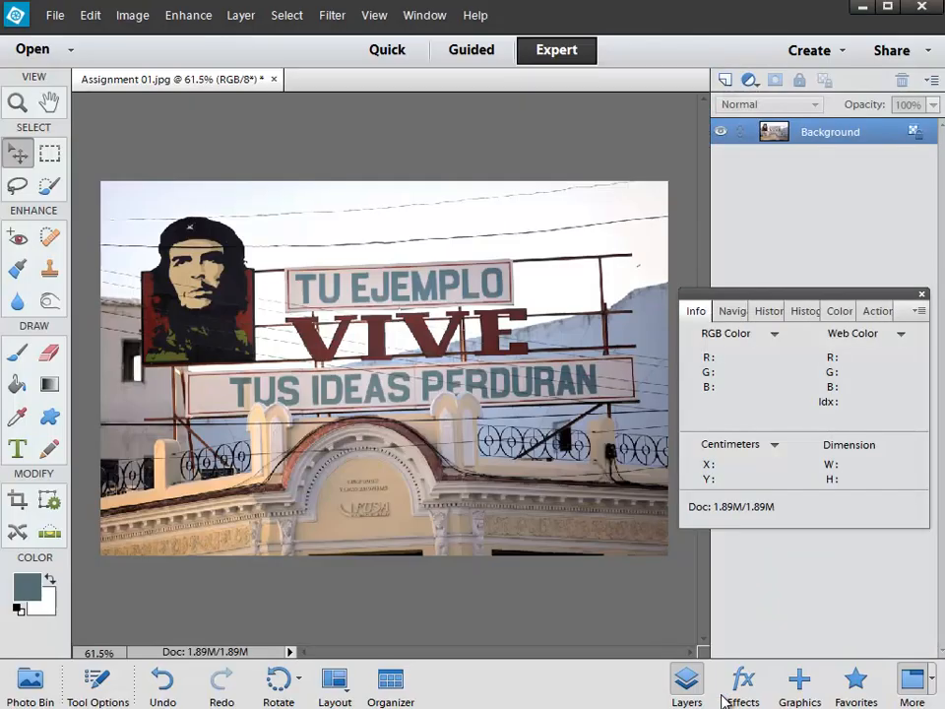
Step: Reopen the recently edited file 903A4556.CR2 and open it in the editor with its existing raw settings
click(55, 16)
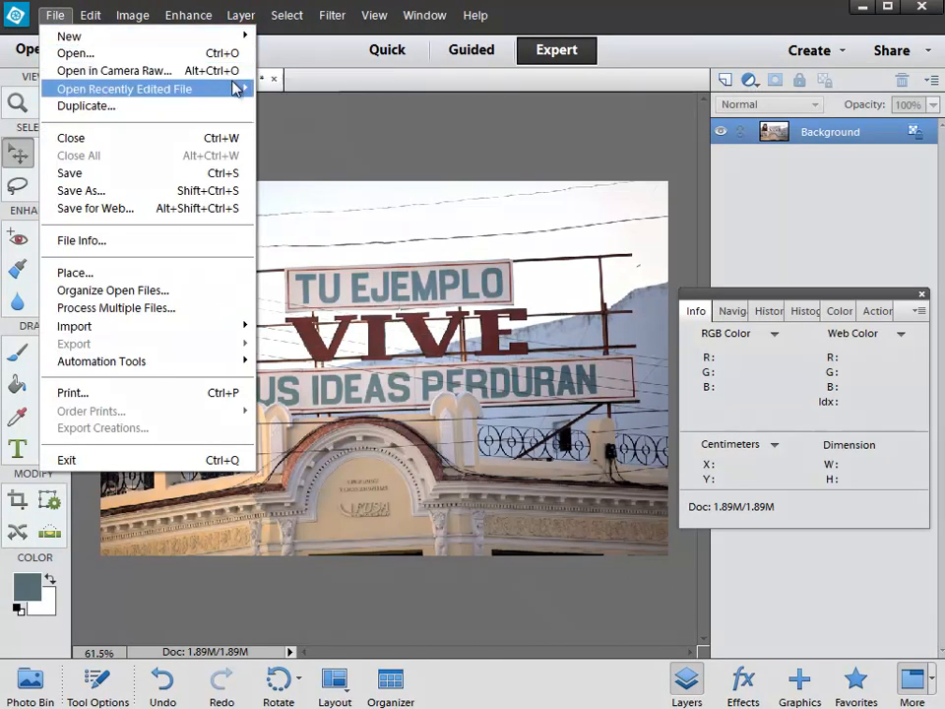
mouse_move(237, 88)
click(296, 125)
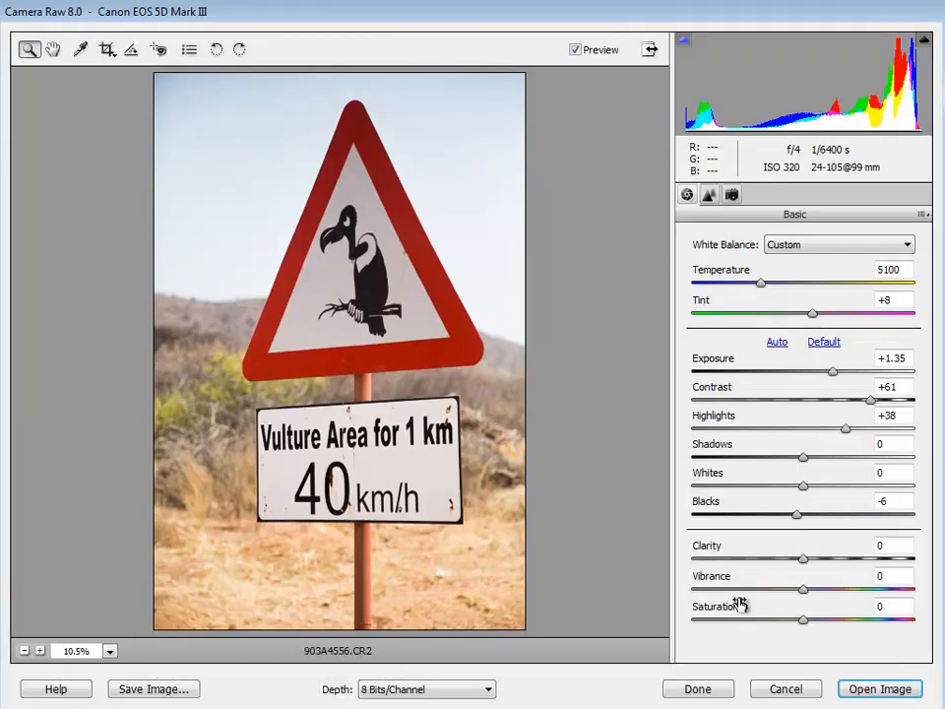
click(844, 686)
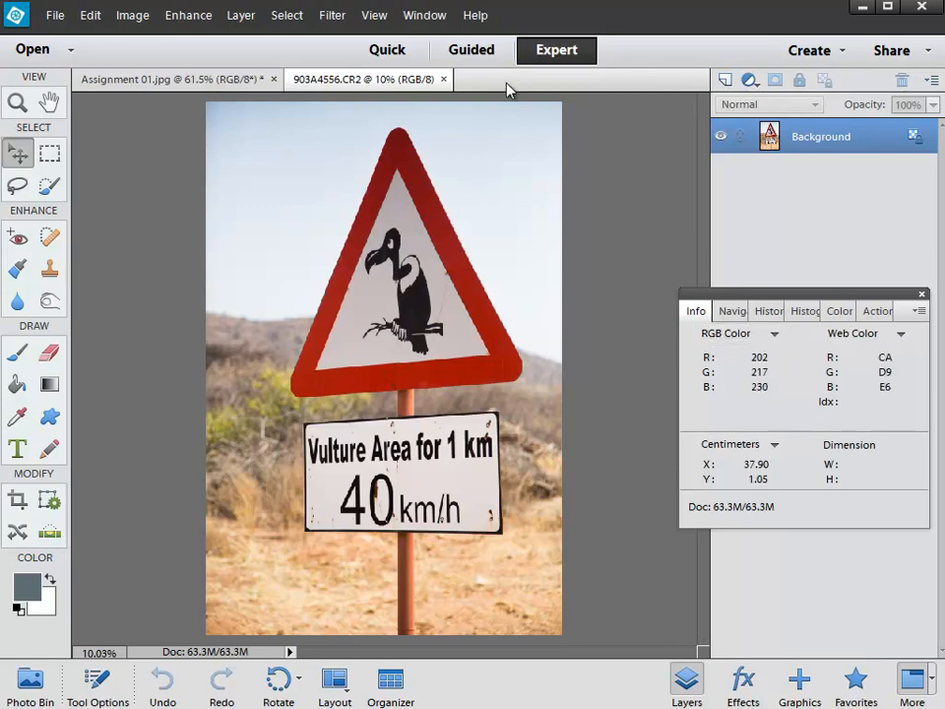
Step: Try Grayscale for the first Info color readout and restore it to RGB Color
click(439, 24)
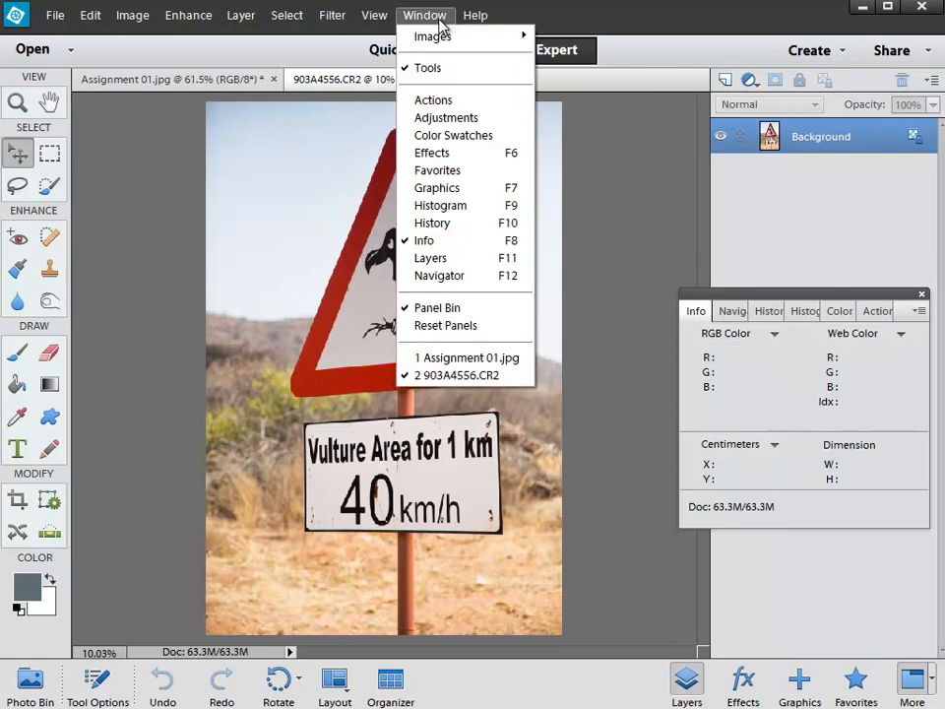
click(477, 261)
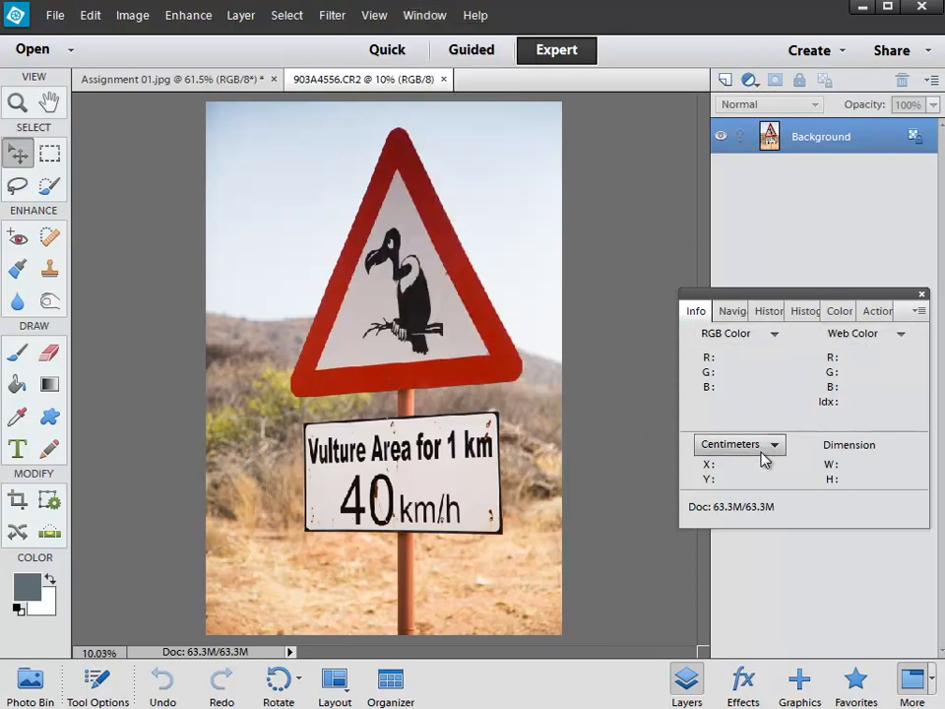
click(775, 336)
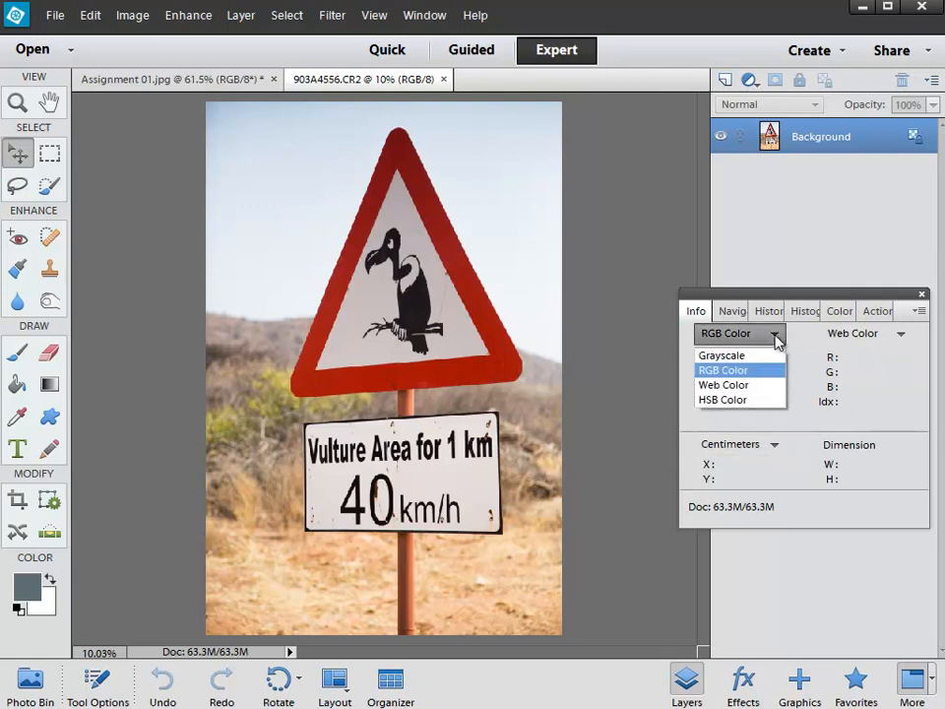
click(767, 357)
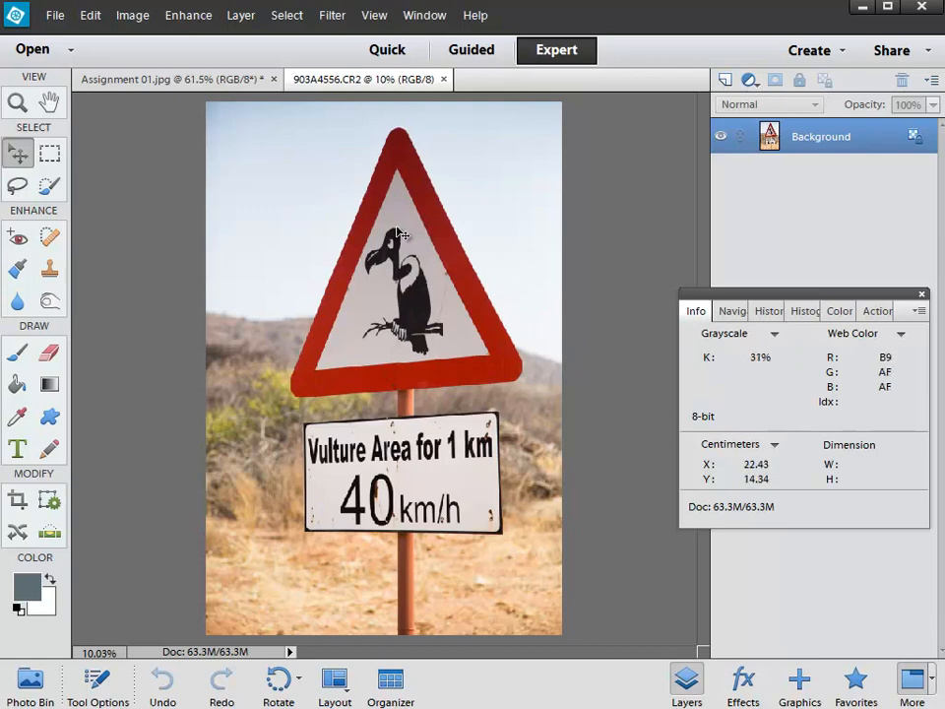
click(767, 337)
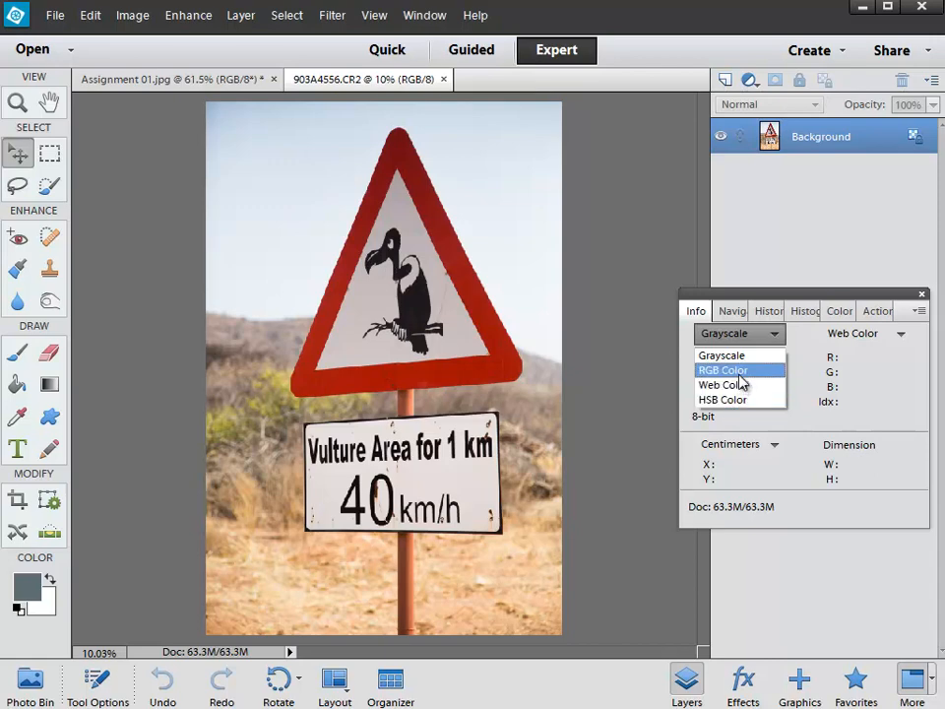
click(739, 373)
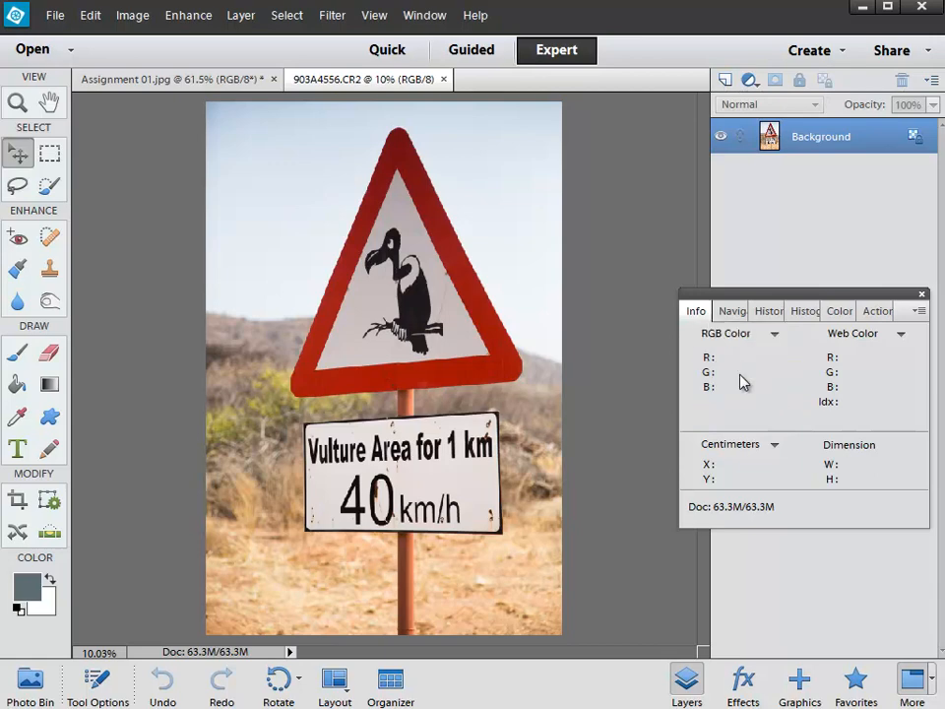
Step: Set the second Info color readout to RGB Color and activate the Eraser tool with its options hidden
click(864, 340)
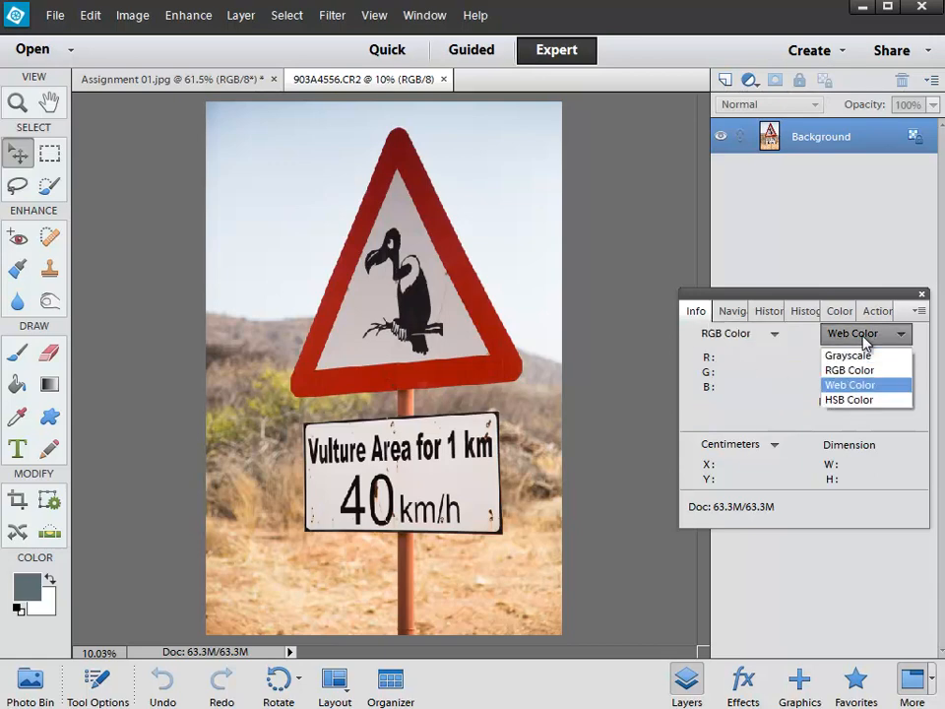
click(850, 385)
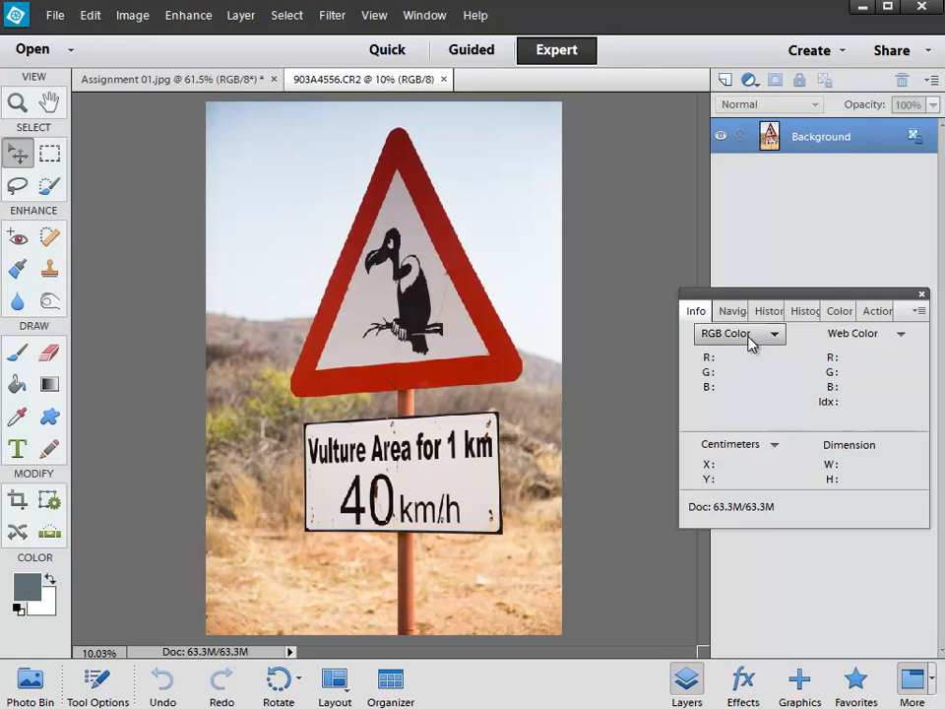
click(852, 338)
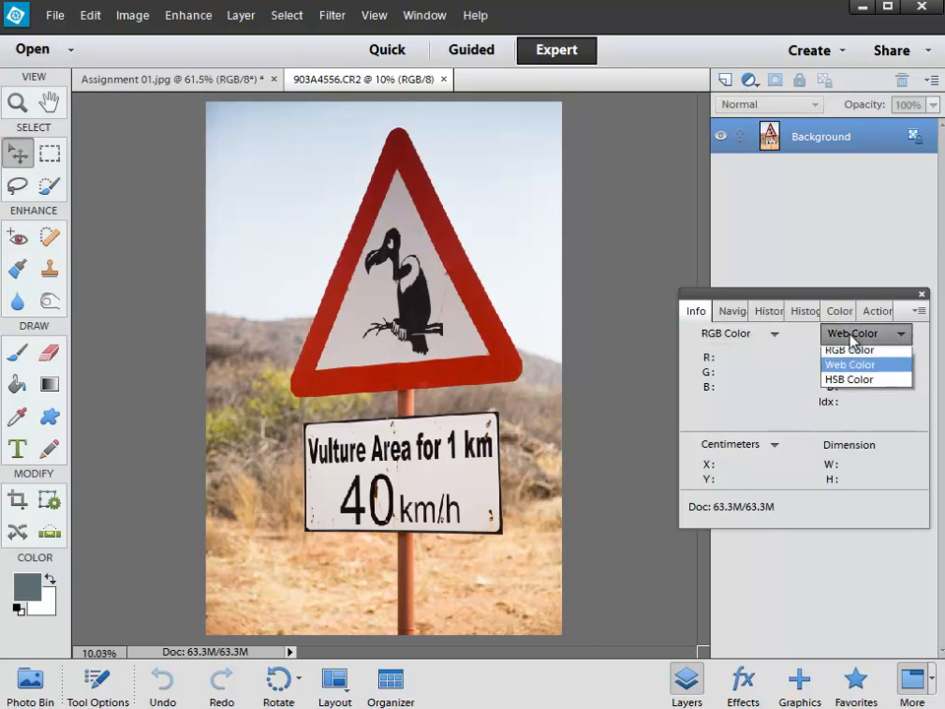
click(853, 338)
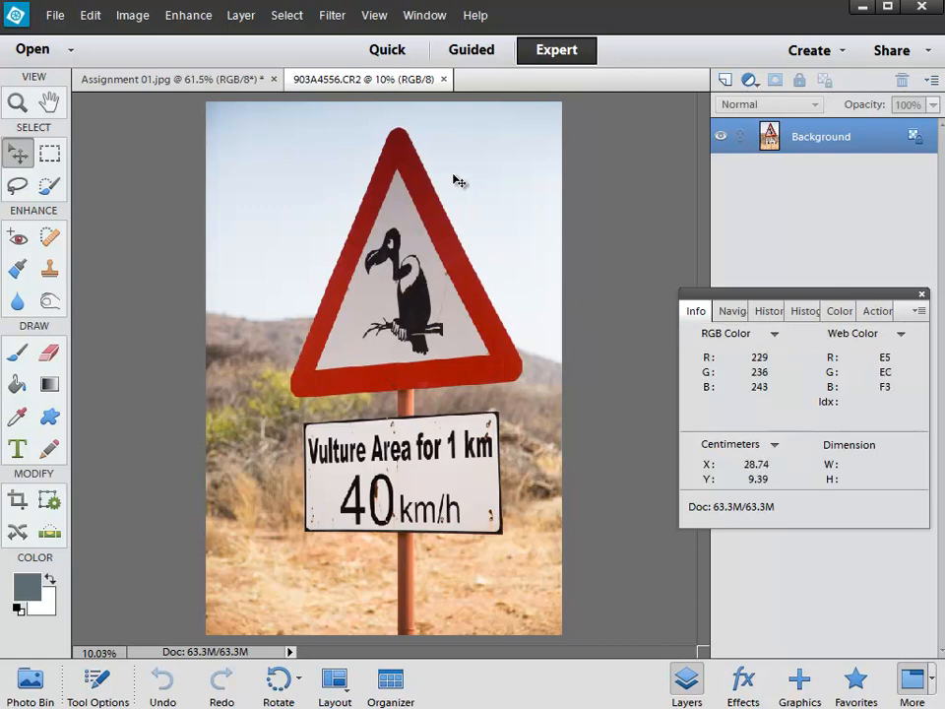
click(49, 352)
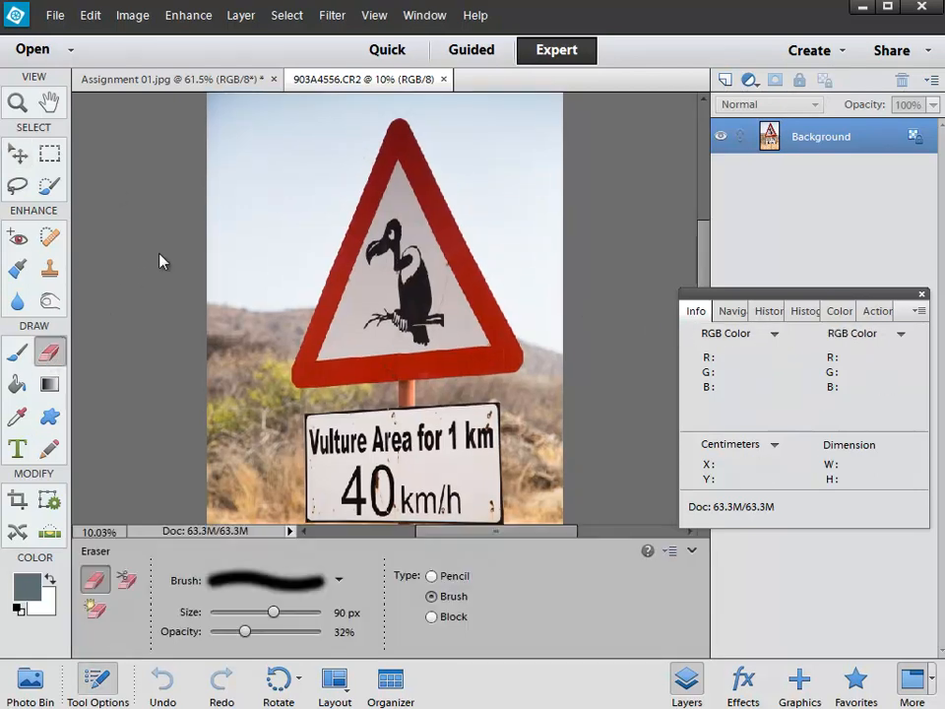
click(98, 679)
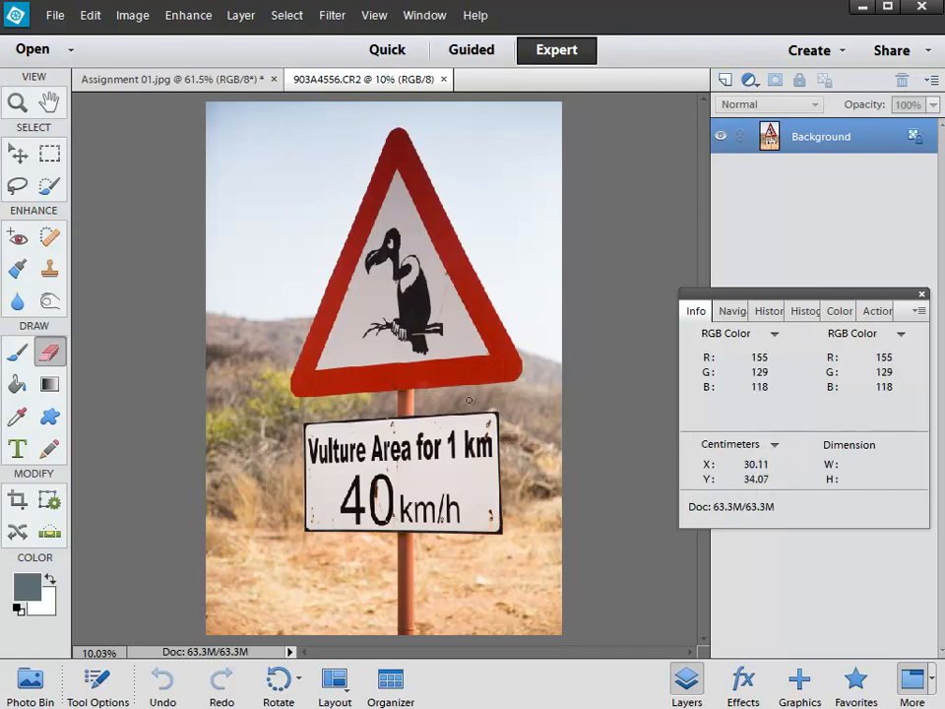
Step: Draw a rectangular selection about 19 × 28 cm around the vulture on the triangular sign, and deselect it
click(48, 152)
mouse_move(332, 153)
mouse_down()
mouse_move(464, 390)
mouse_move(499, 401)
mouse_up()
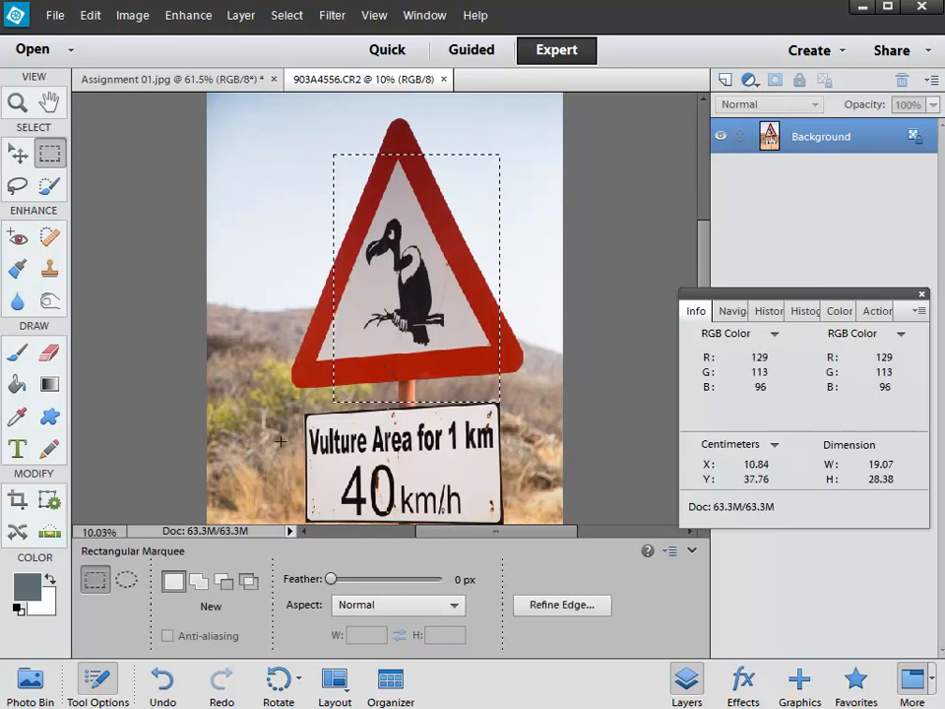
click(96, 680)
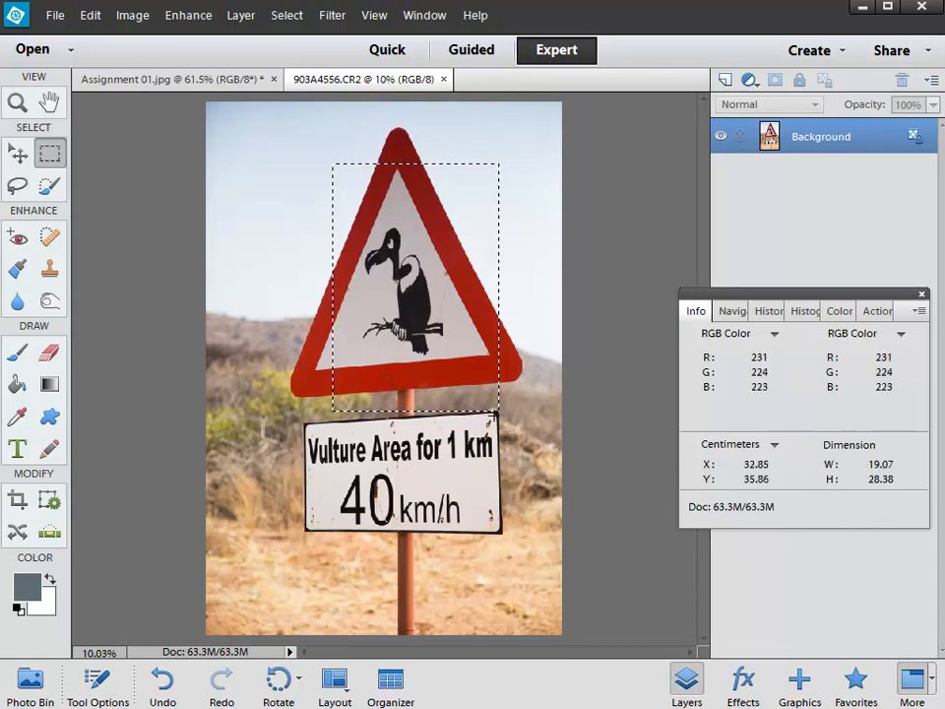
click(437, 379)
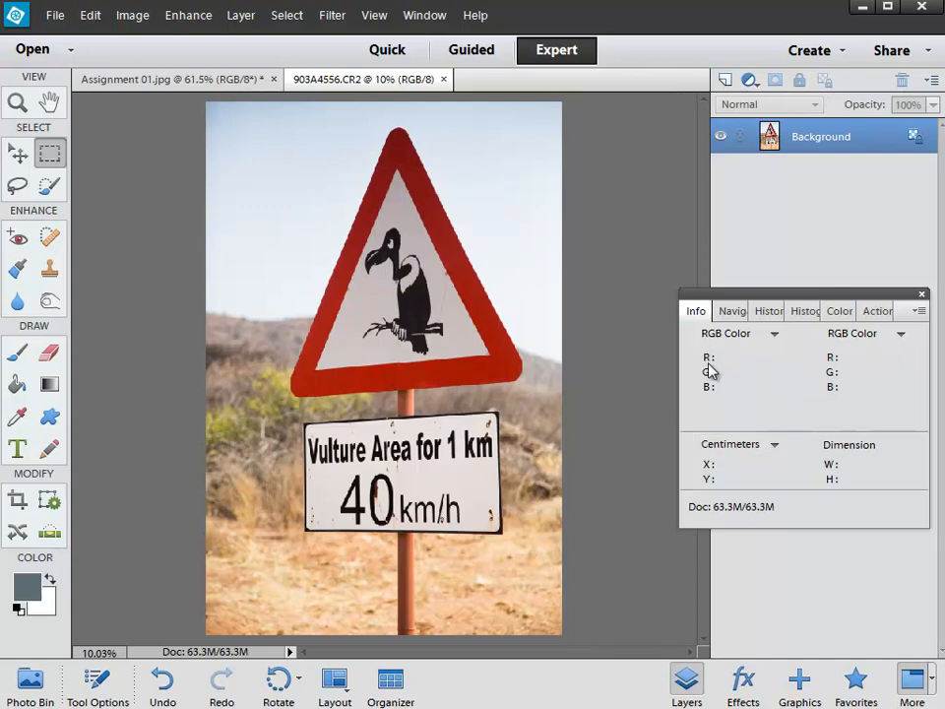
click(717, 334)
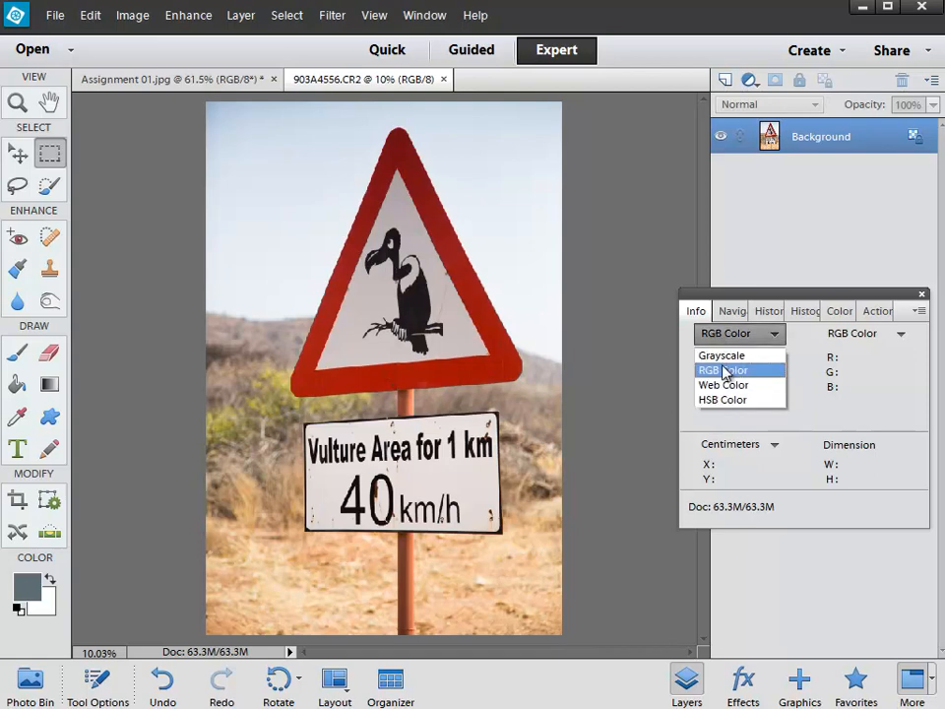
click(726, 371)
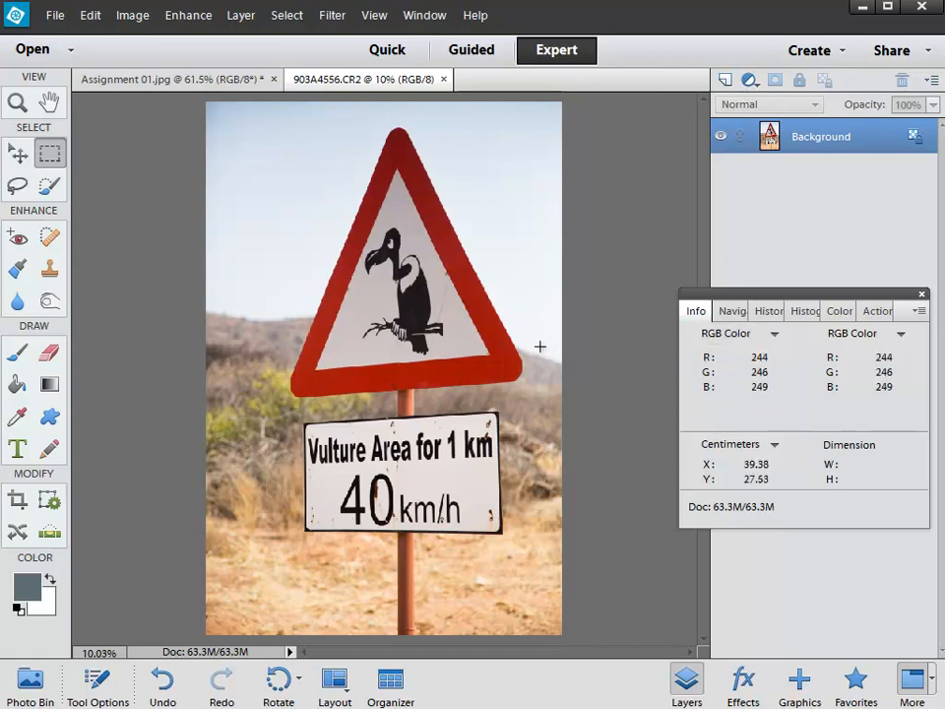